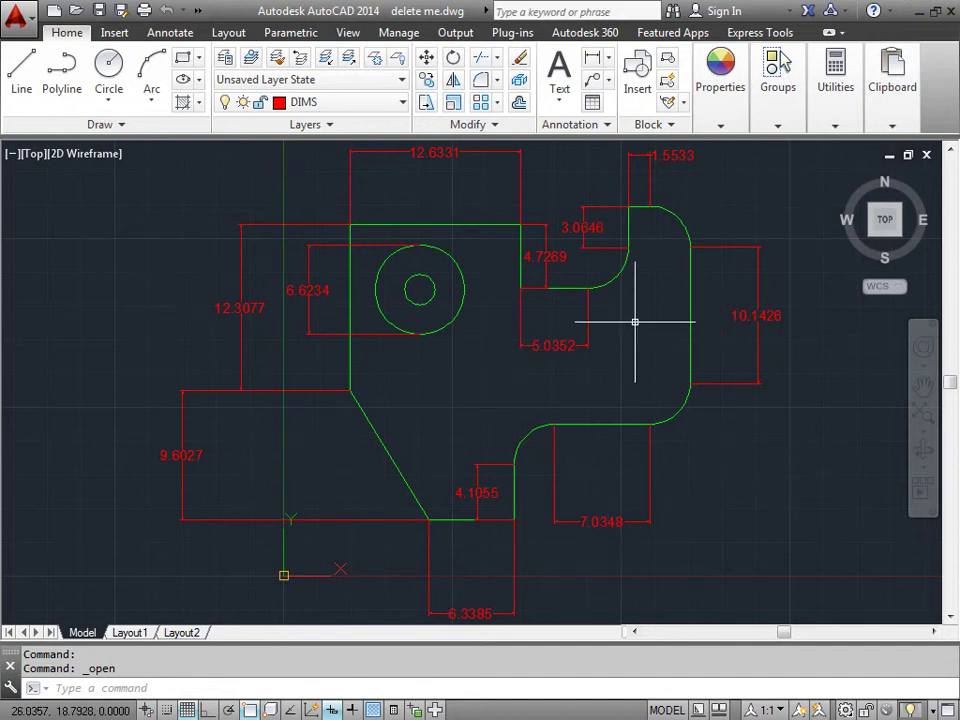
Add a horizontal linear dimension to the part's sloped lower edge using object selection, placing it below the part
middle_click_drag(635, 323, 592, 320)
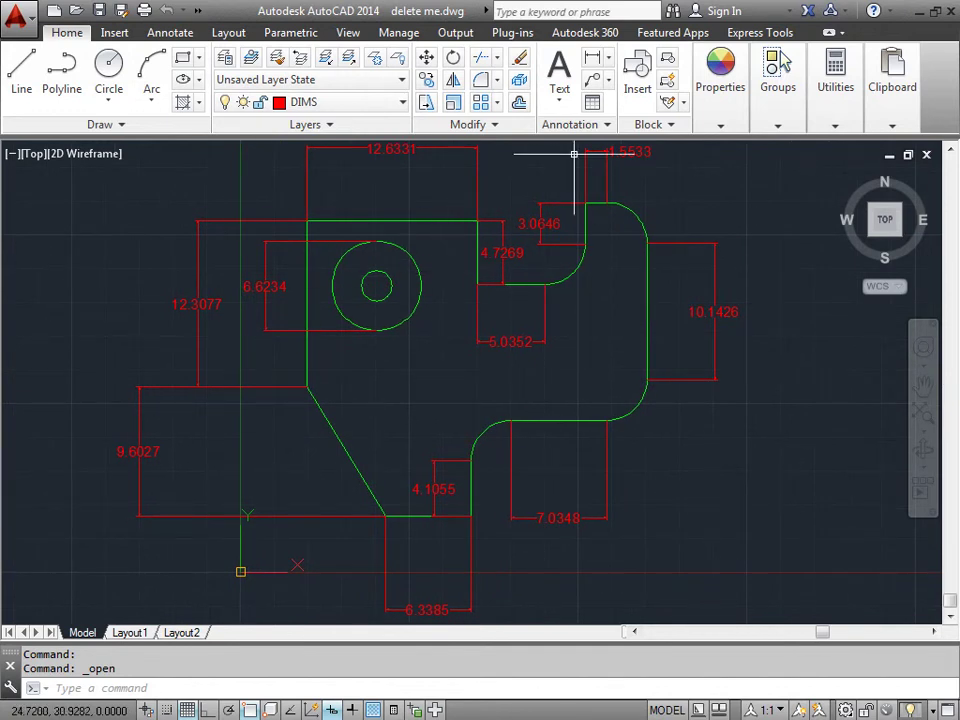
left_click(592, 63)
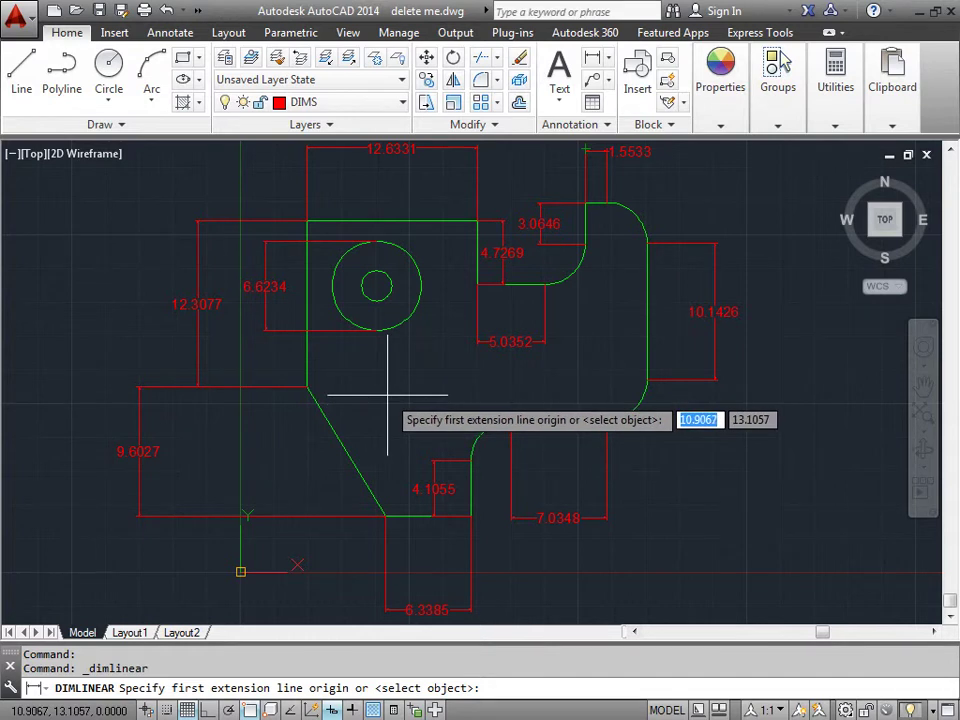
key("Return")
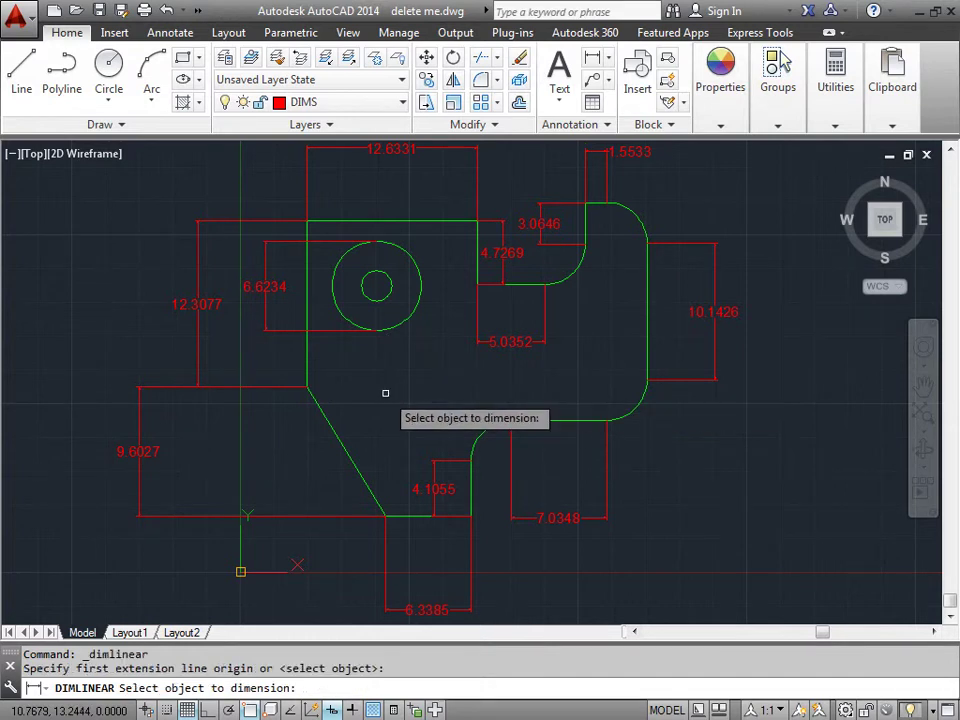
middle_click_drag(385, 393, 399, 300)
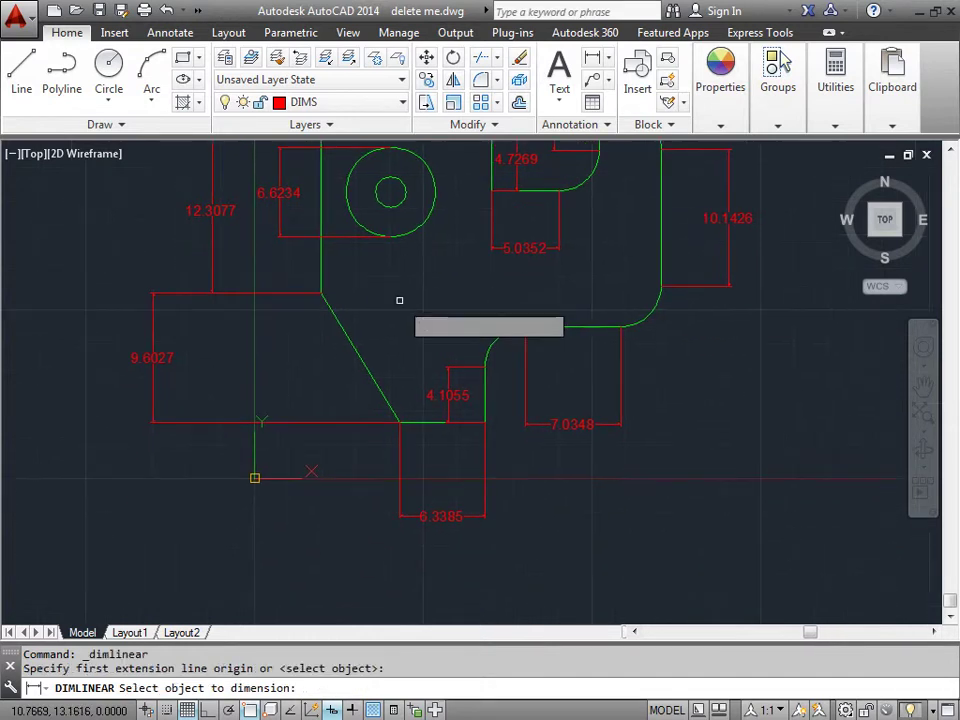
left_click(354, 346)
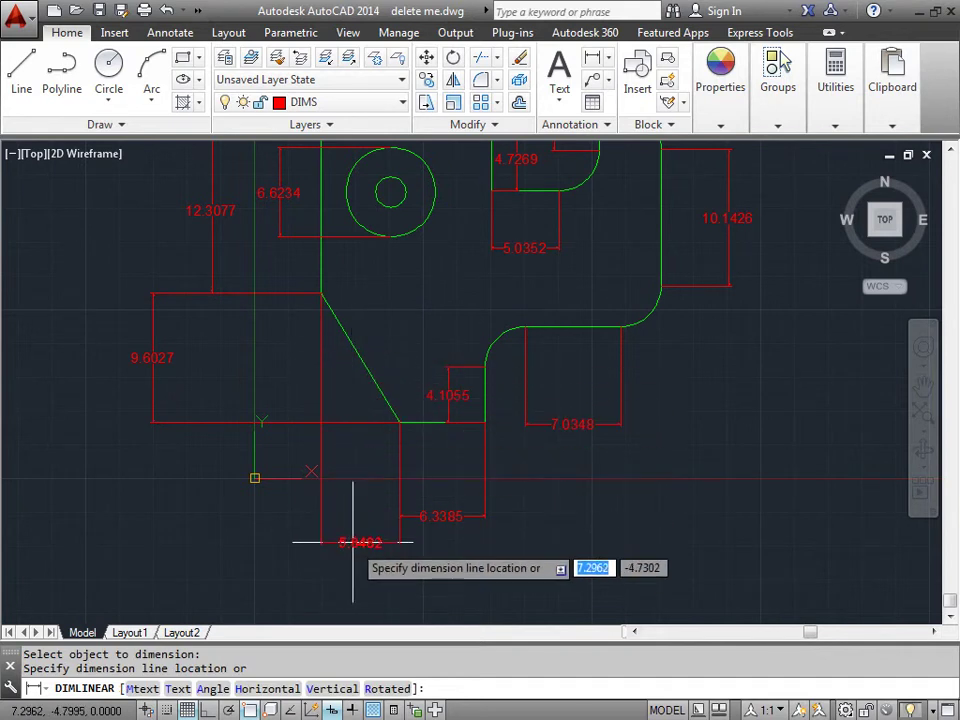
left_click(350, 572)
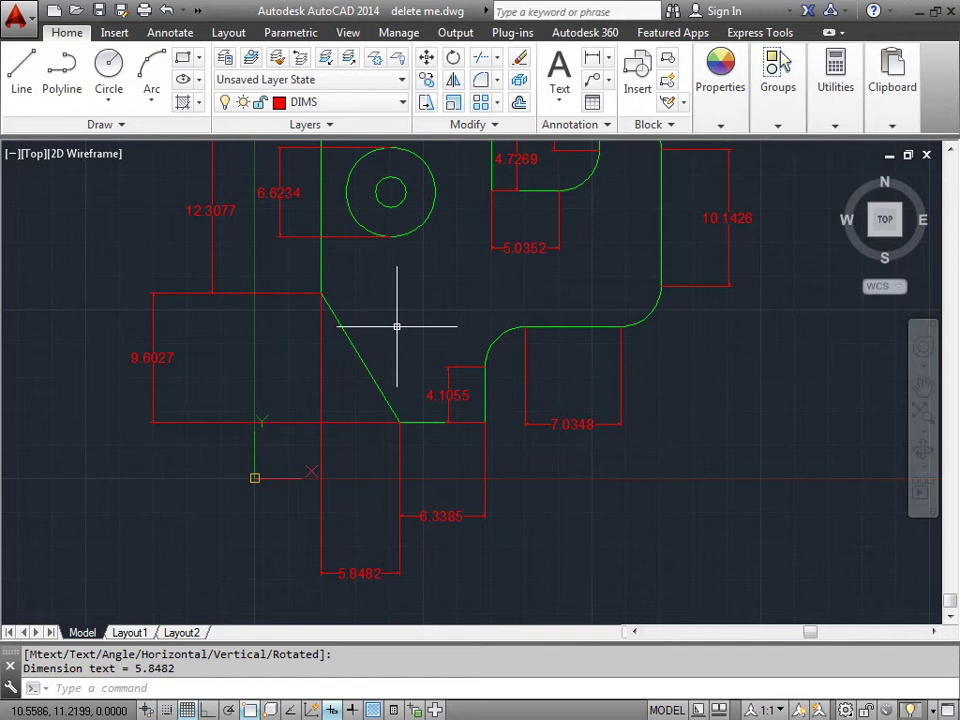
Add an aligned dimension between the two endpoints of the sloped lower edge, placing it inside the part
left_click(608, 60)
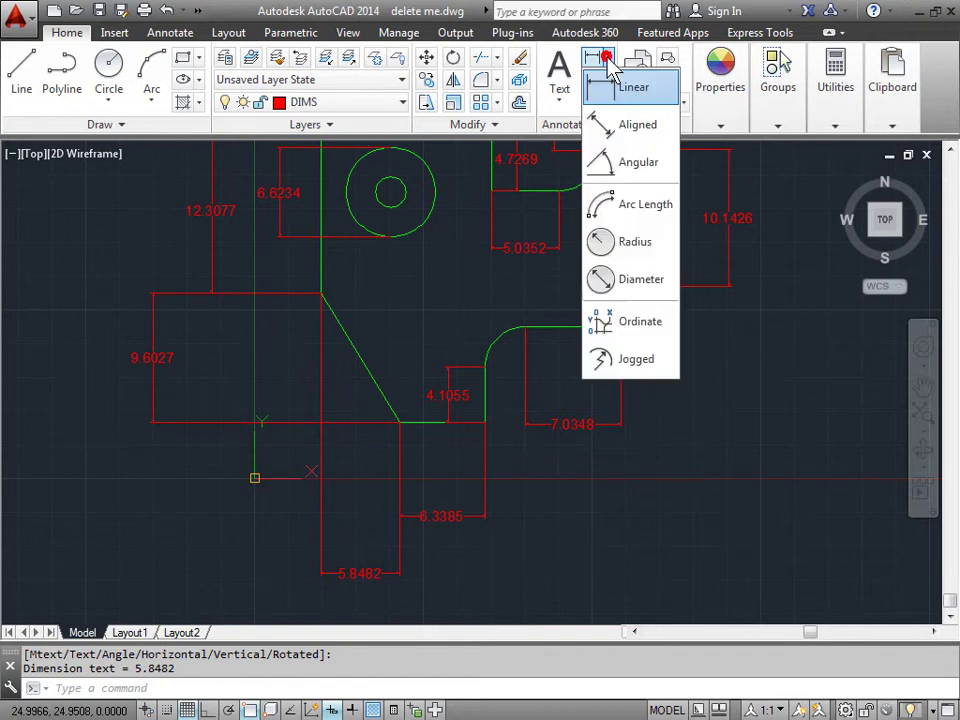
left_click(640, 126)
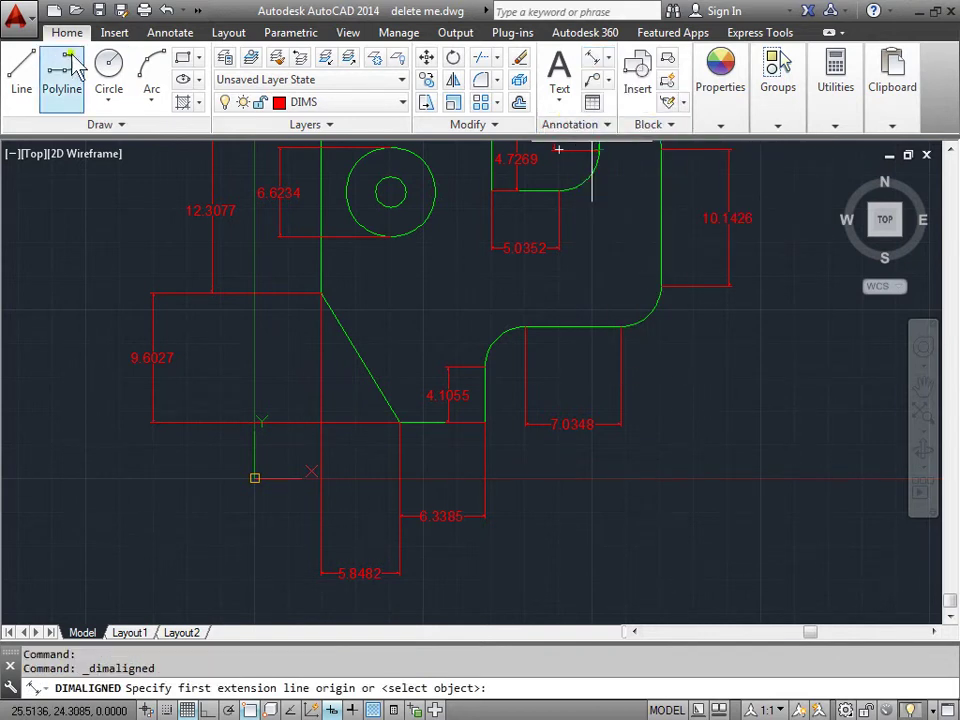
left_click(170, 32)
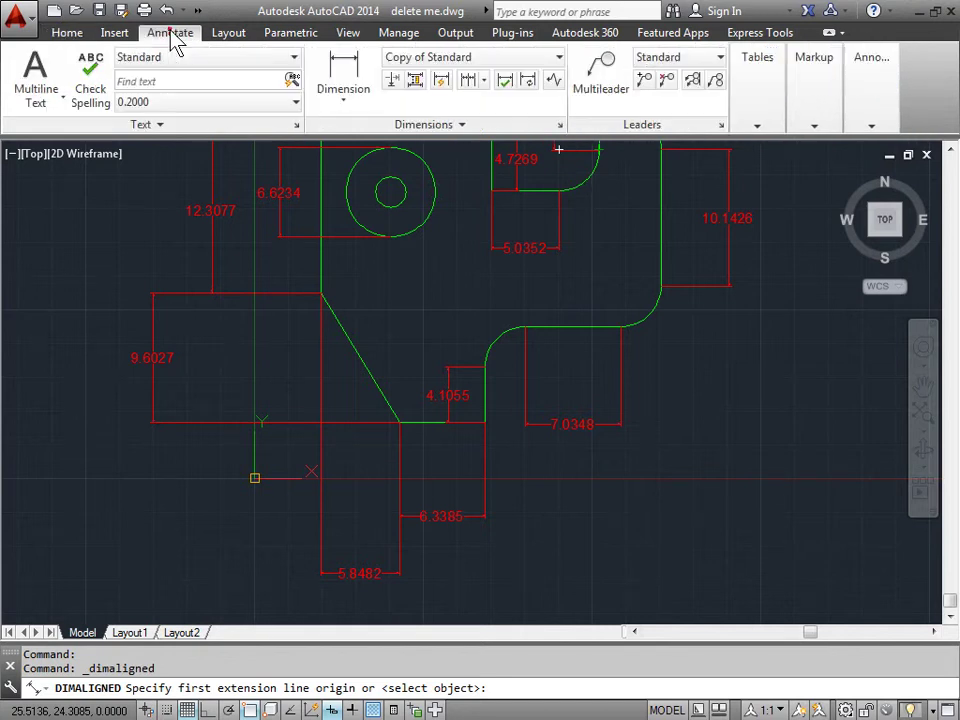
left_click(344, 99)
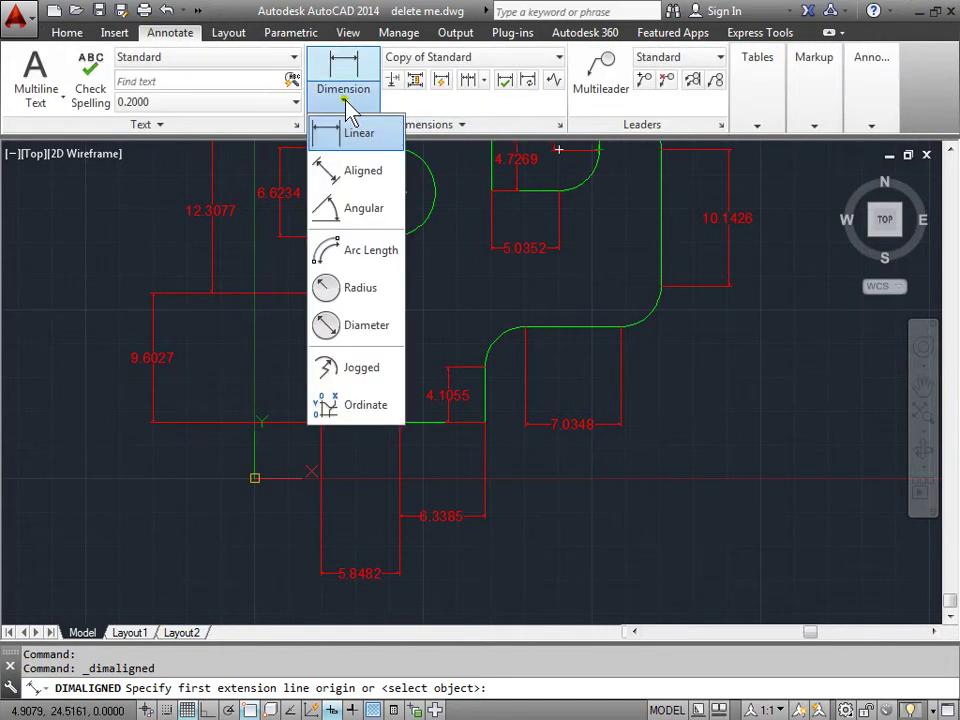
left_click(375, 171)
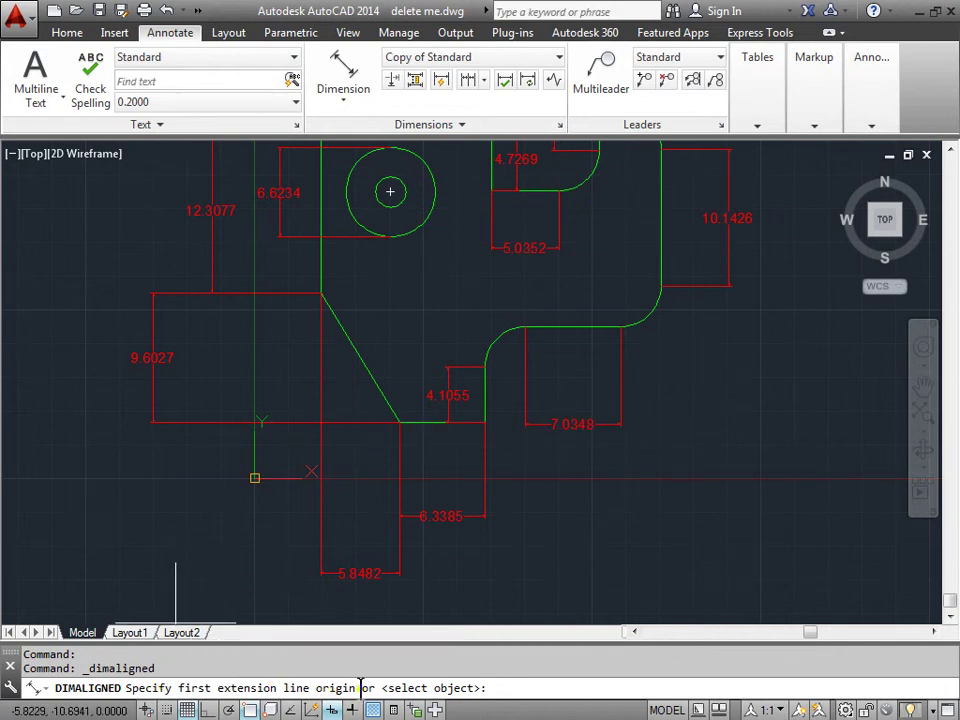
left_click(320, 294)
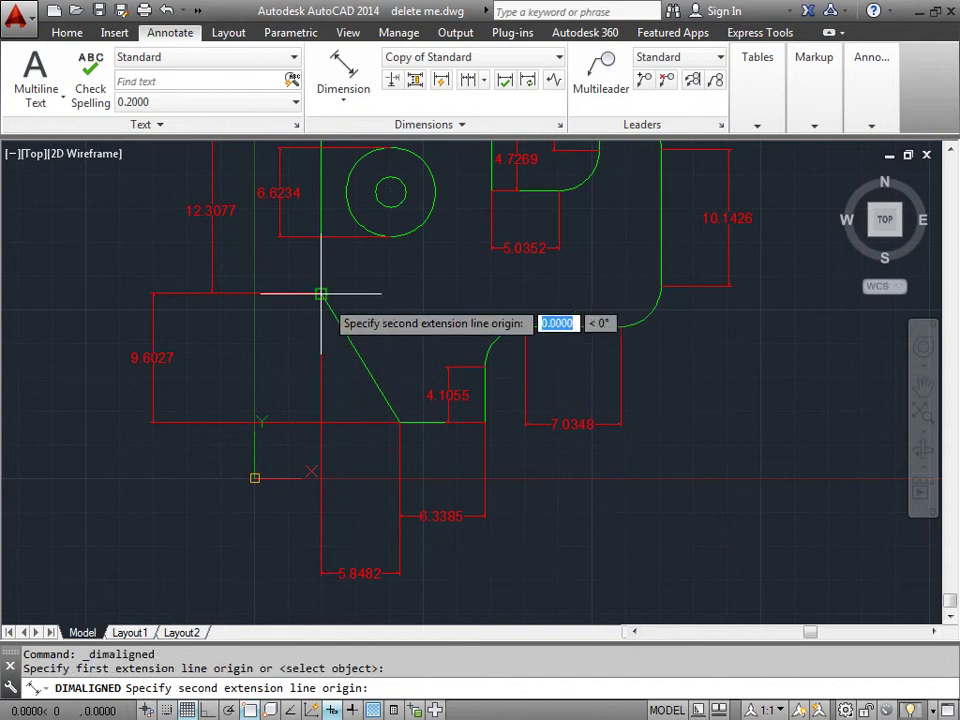
left_click(398, 423)
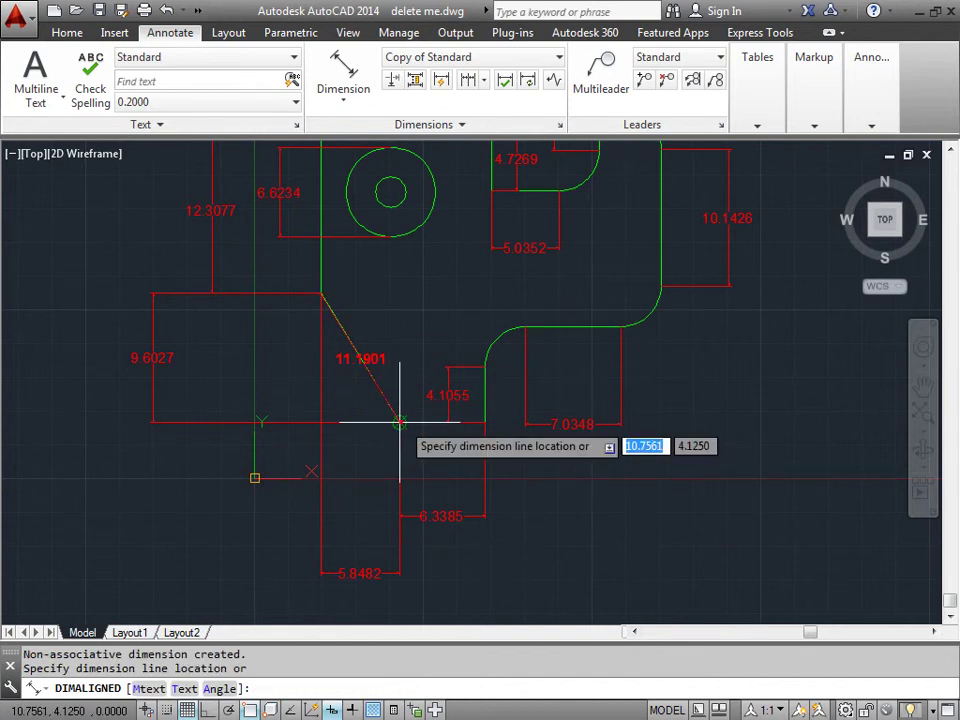
left_click(389, 355)
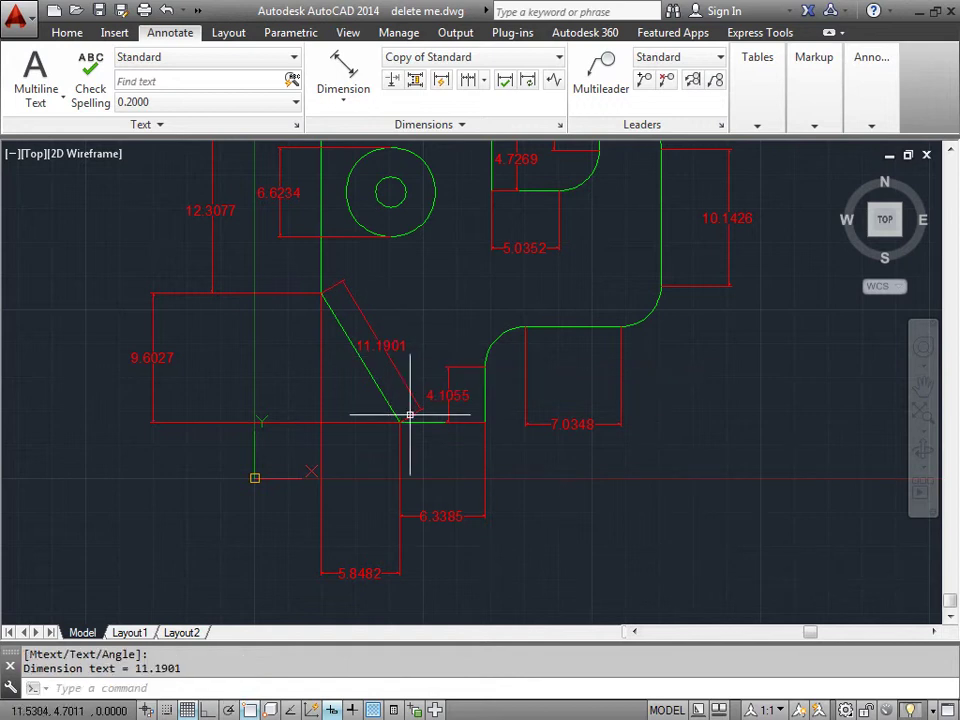
Add an aligned dimension across the upper notch, from the top edge's inner corner to the raised arm's corner, placed above the part
middle_click_drag(692, 470, 624, 467)
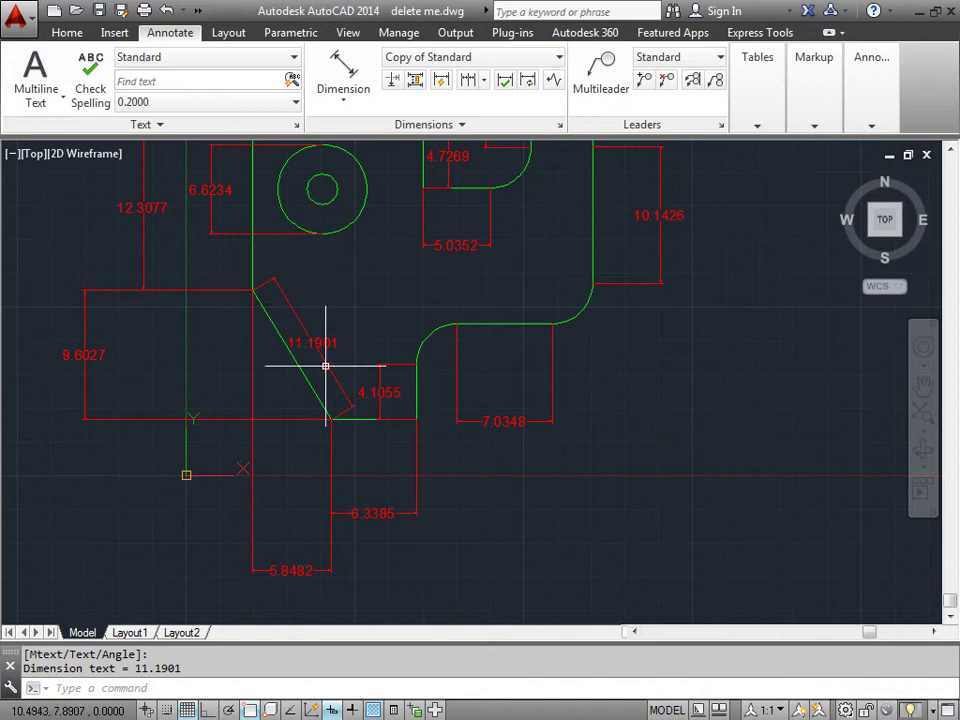
middle_click_drag(653, 393, 609, 479)
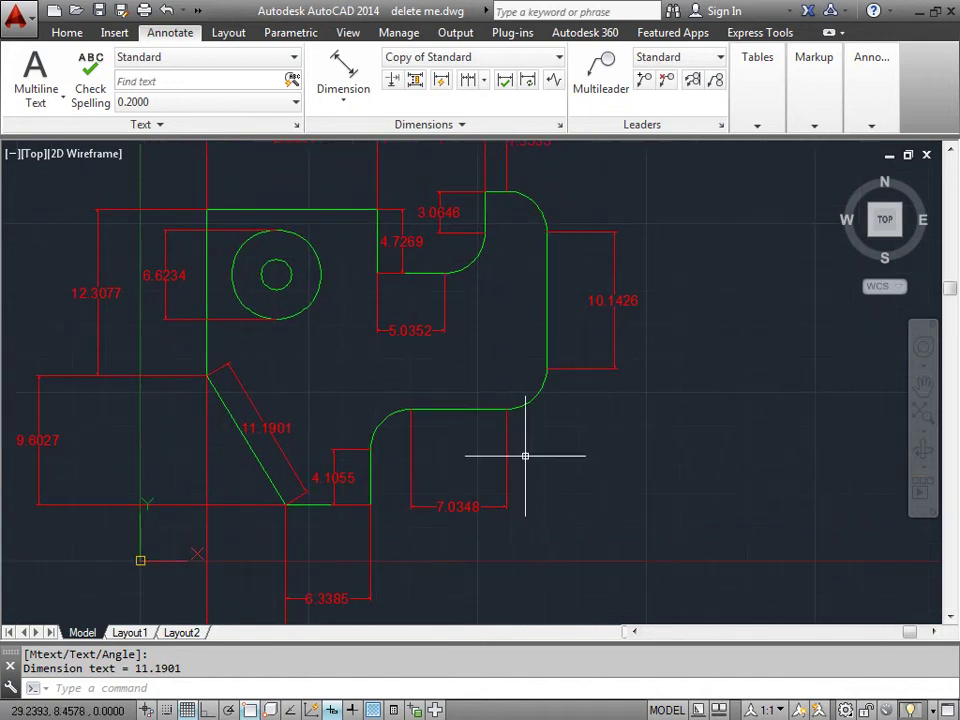
middle_click_drag(612, 202, 615, 241)
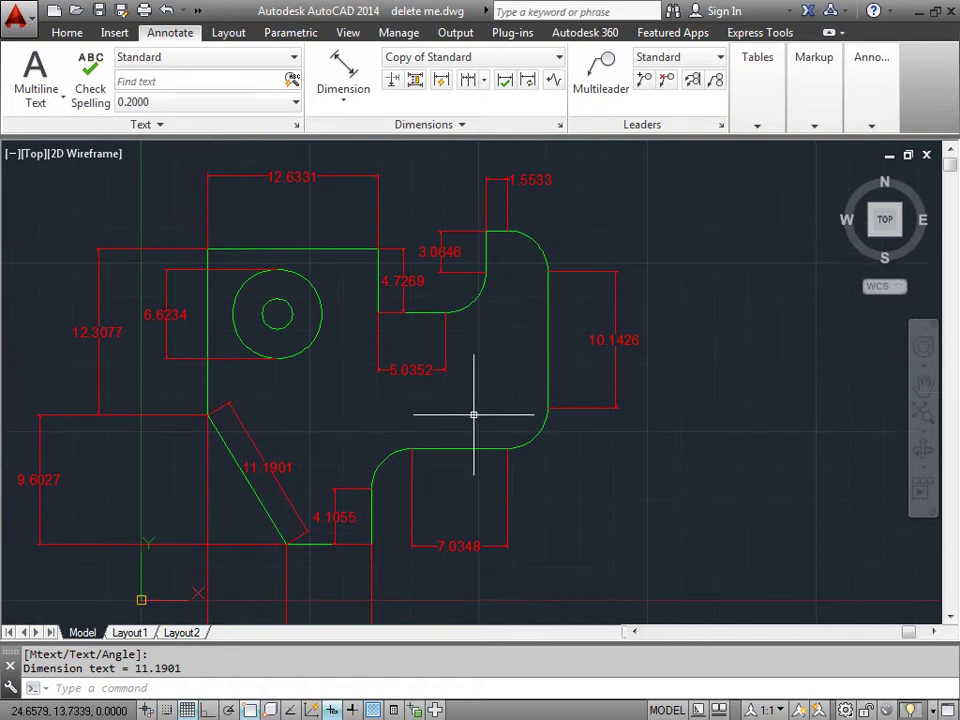
middle_click_drag(474, 414, 463, 420)
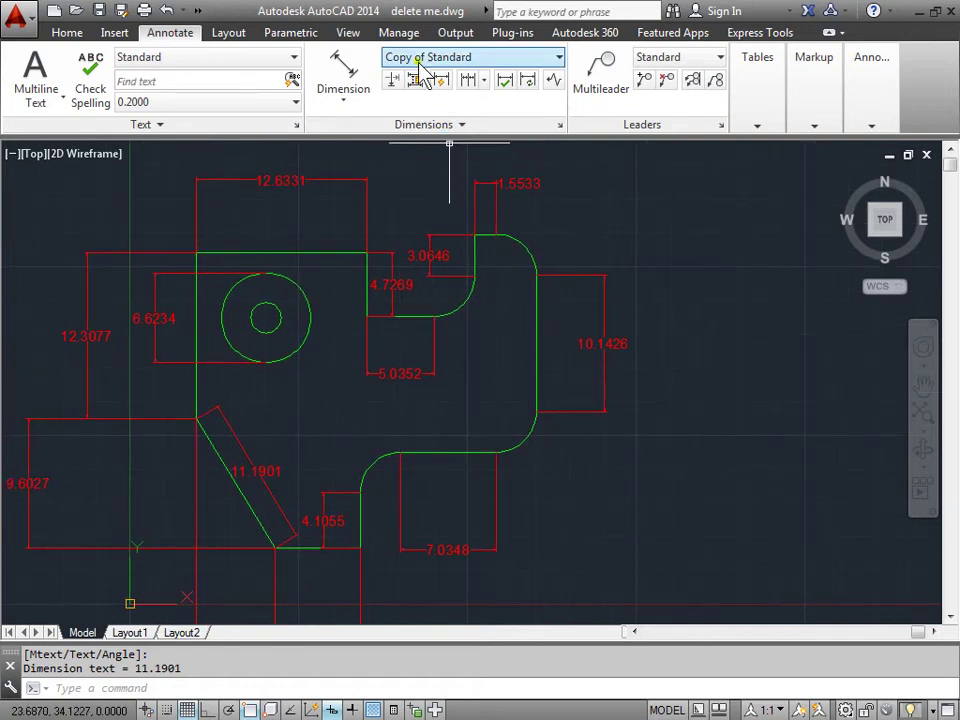
left_click(352, 64)
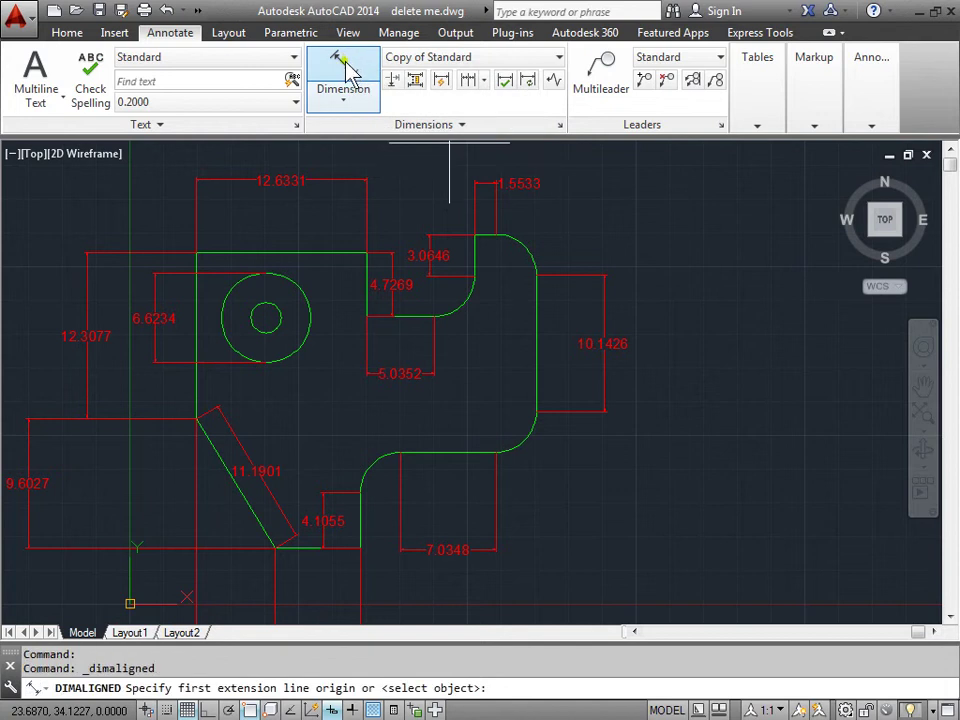
left_click(367, 253)
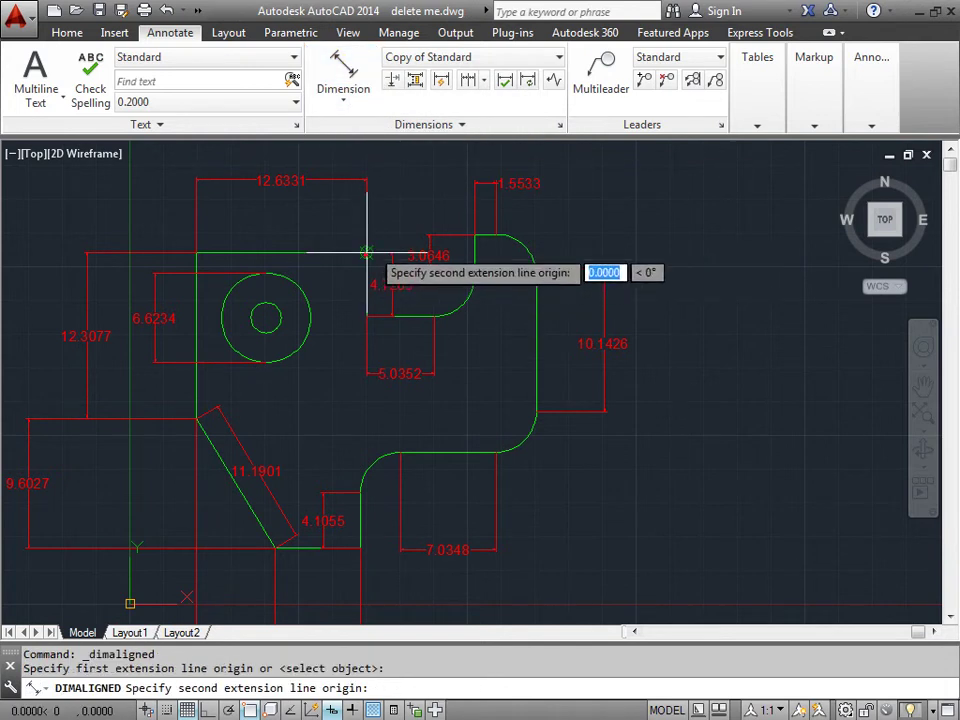
left_click(475, 234)
middle_click_drag(400, 189, 422, 300)
left_click(386, 233)
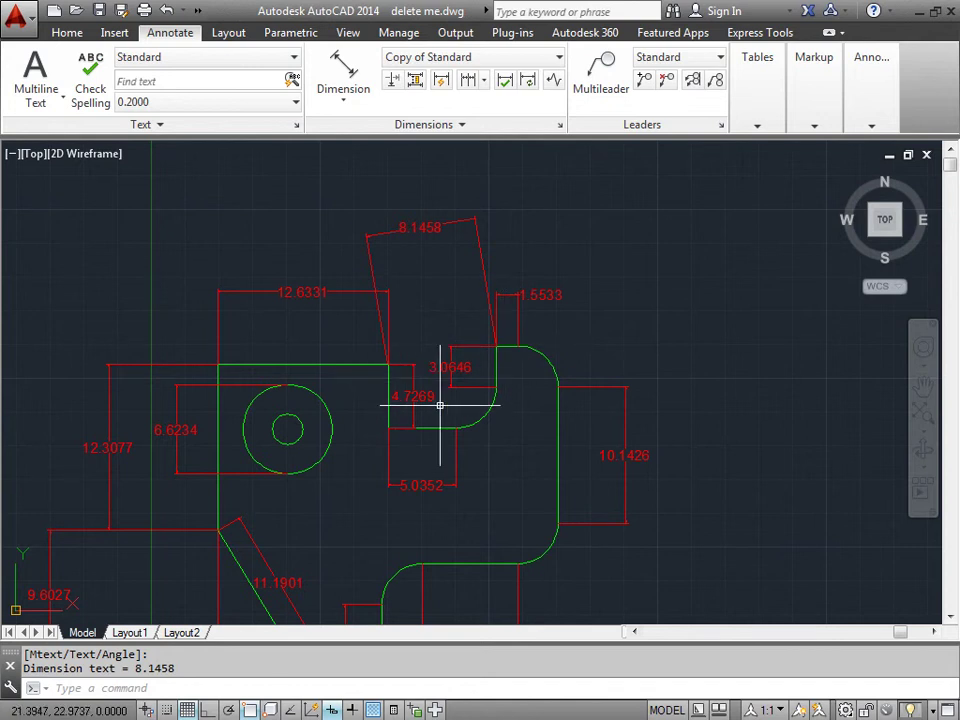
Erase the two horizontal dimensions below the lower leg and the two vertical dimensions beside the part's outer side and sloped edge
middle_click_drag(484, 505, 510, 420)
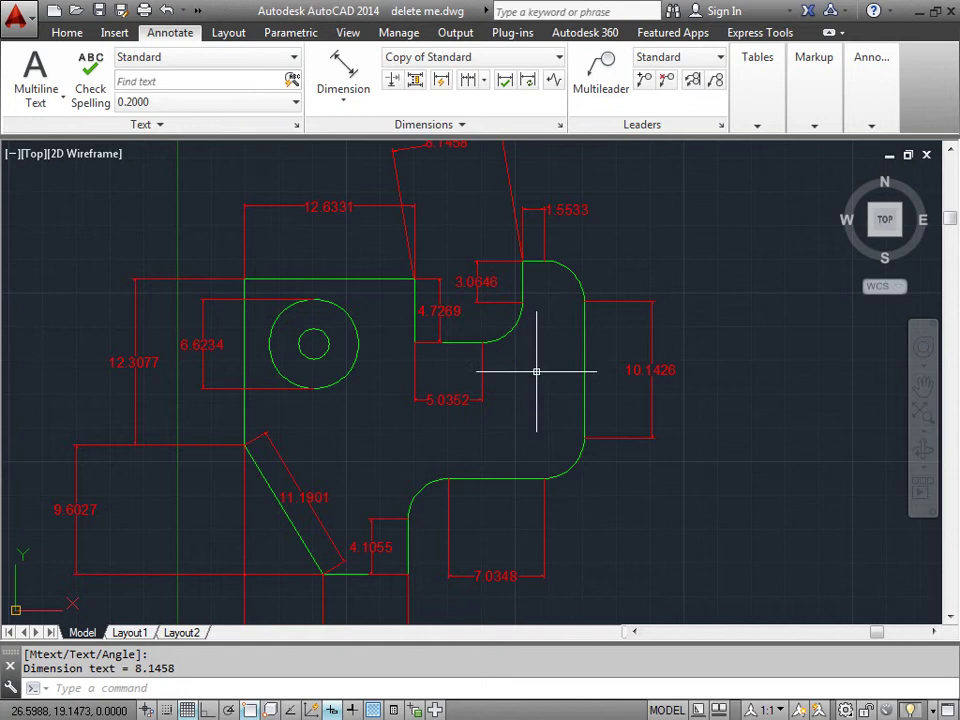
middle_click_drag(406, 460, 475, 278)
left_click(548, 587)
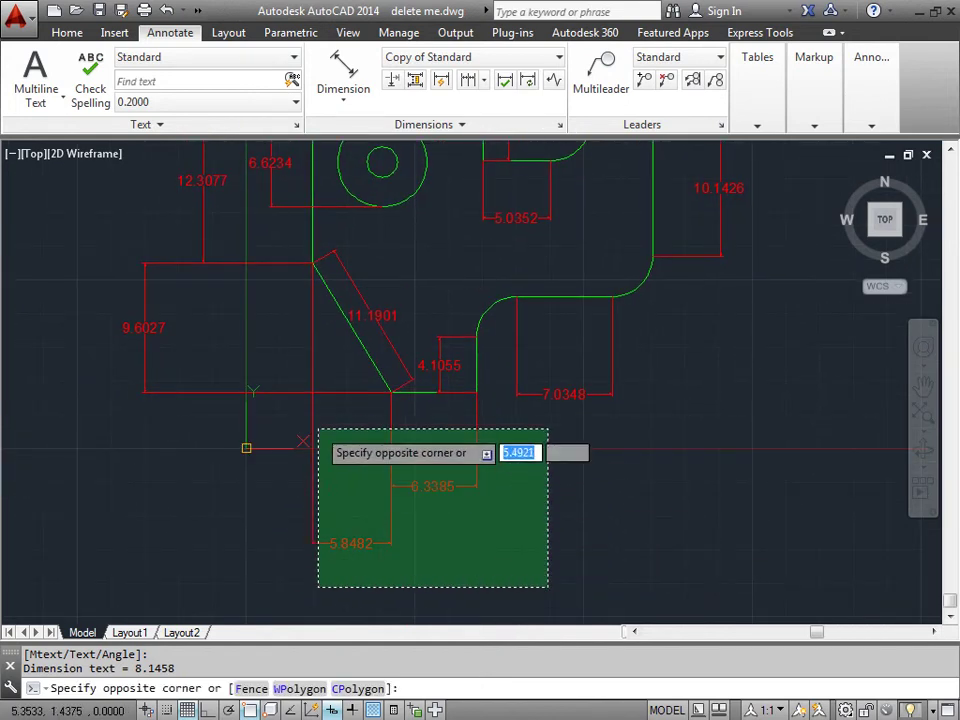
left_click(302, 421)
key("Delete")
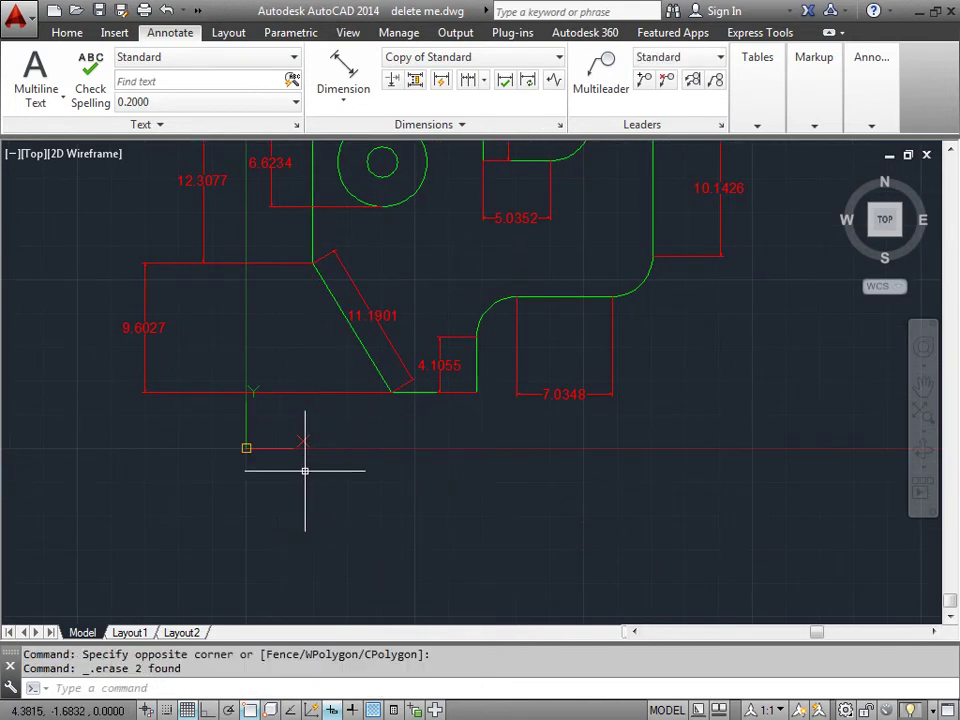
left_click(208, 456)
left_click(114, 204)
key("Delete")
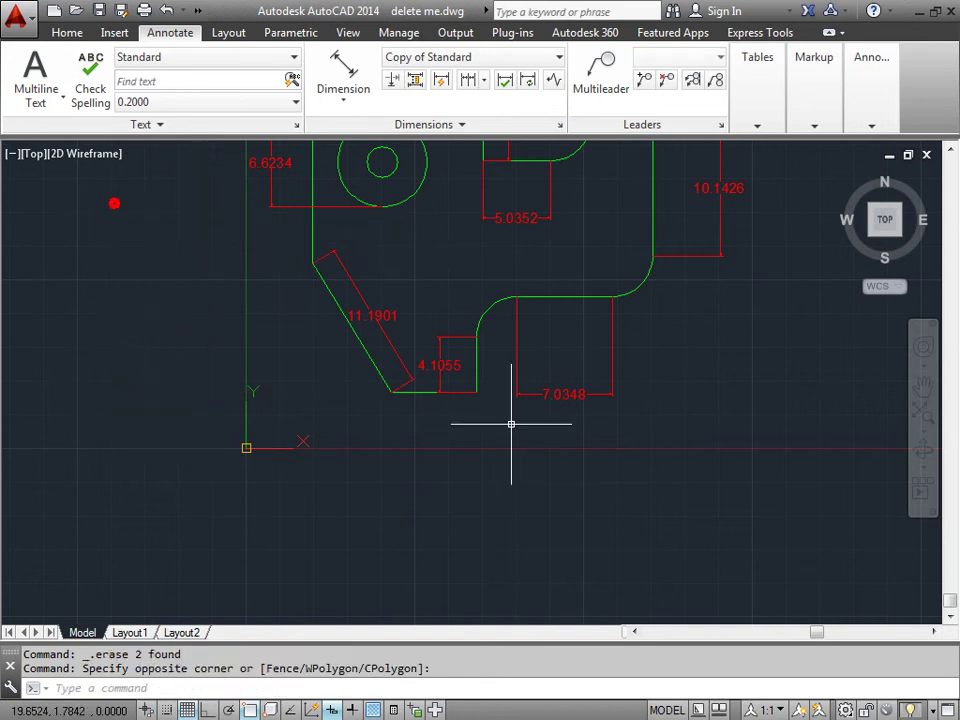
Erase the sloped edge's aligned dimension and the lower leg's vertical dimension inside the part
left_click(464, 358)
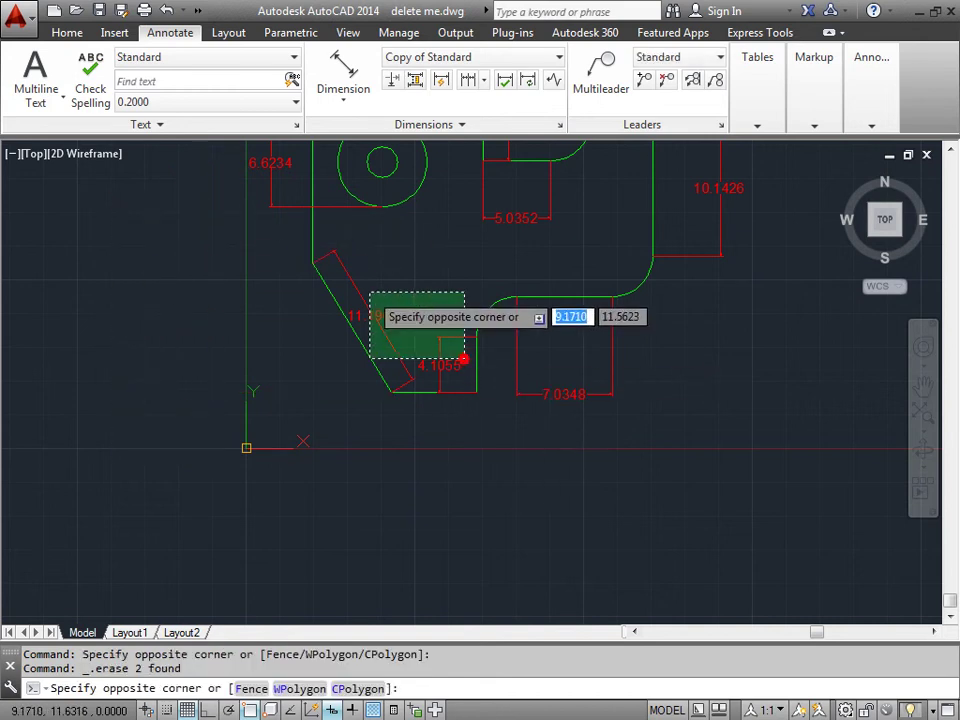
left_click(379, 295)
key("Delete")
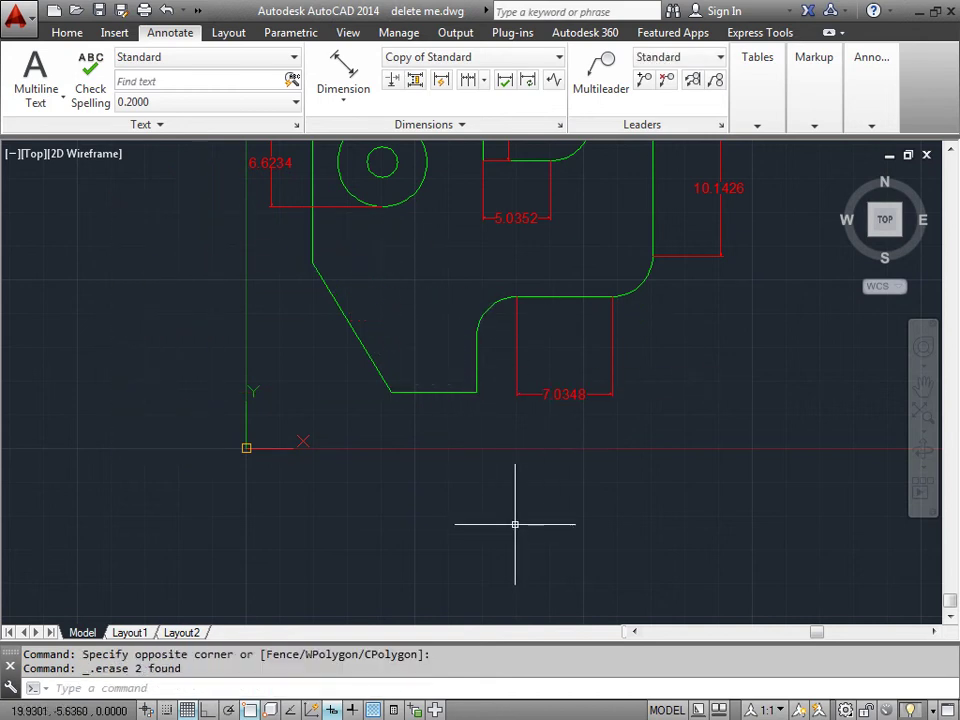
Add an aligned dimension to the sloped lower edge using object selection, placing it outside the part
middle_click_drag(499, 464, 397, 540)
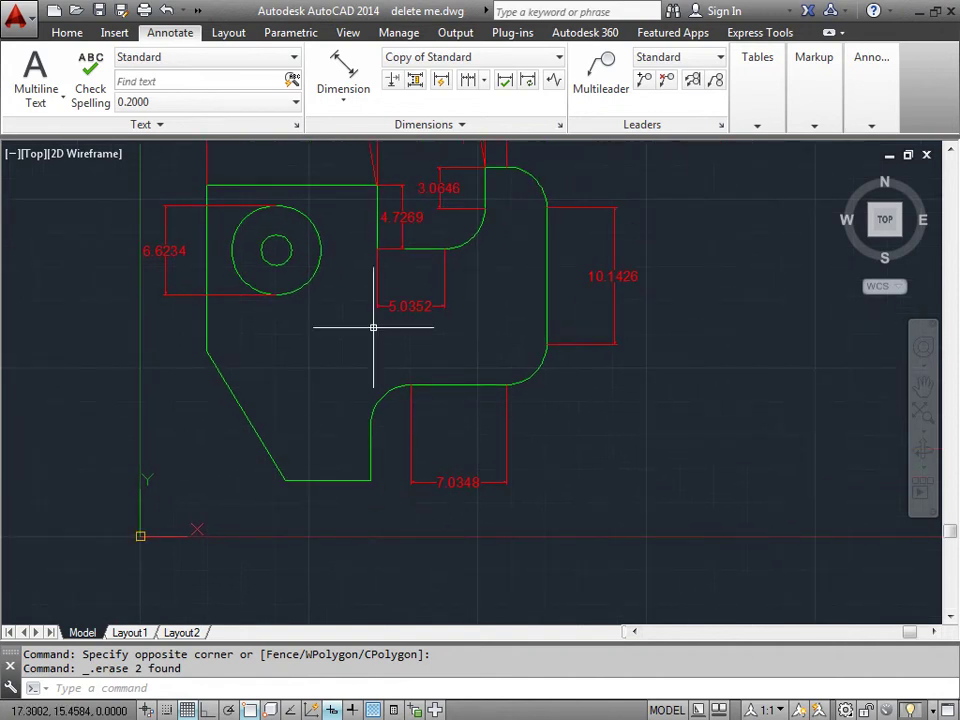
left_click(343, 58)
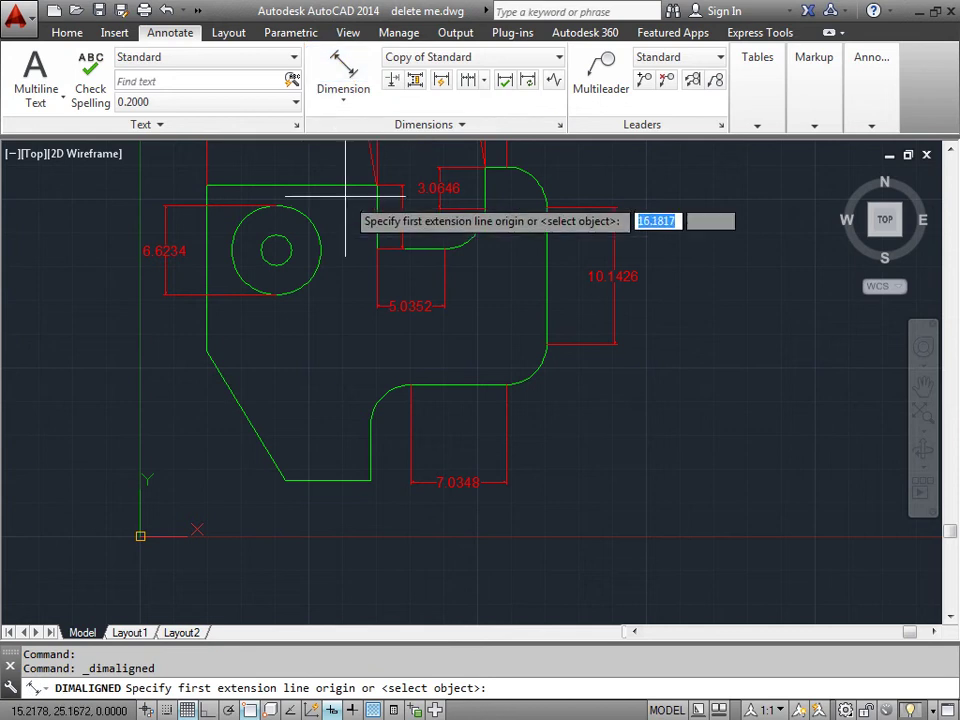
middle_click_drag(313, 378, 359, 365)
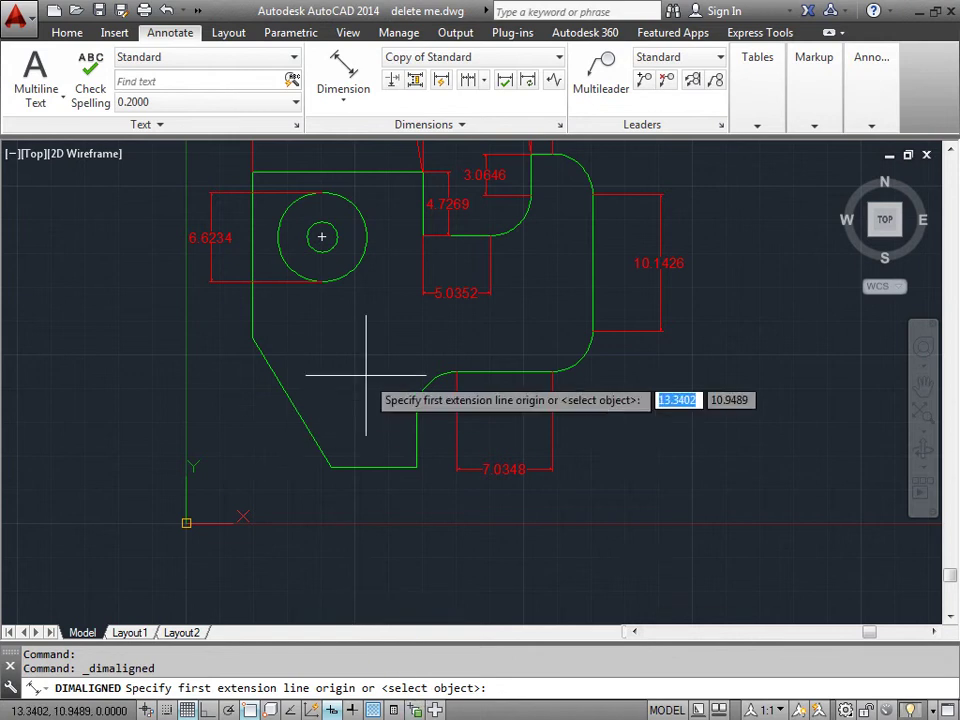
key("Return")
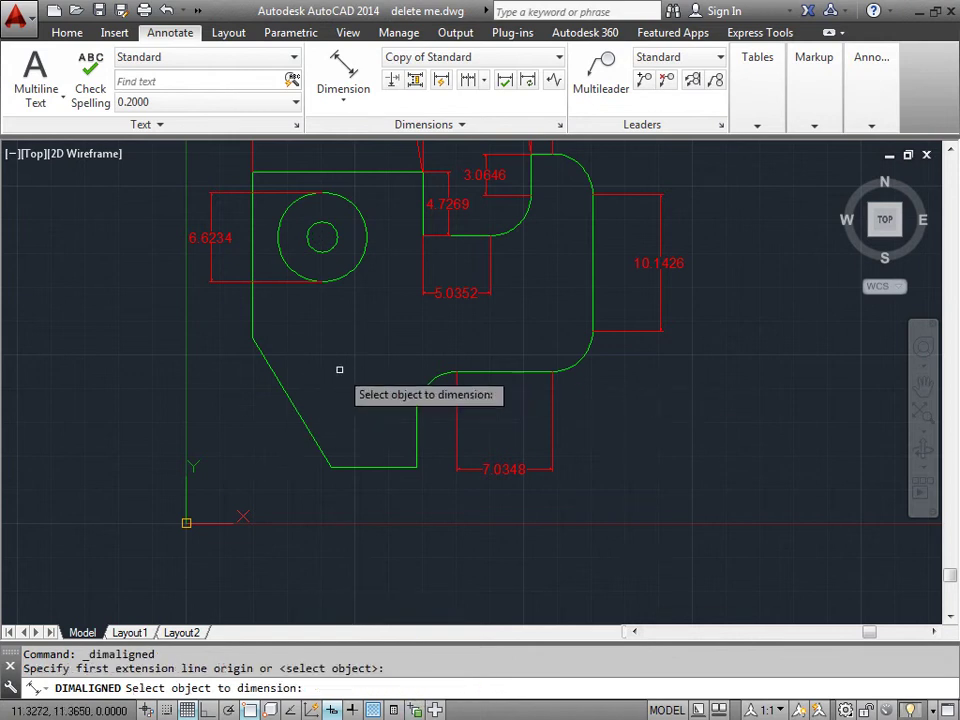
left_click(290, 400)
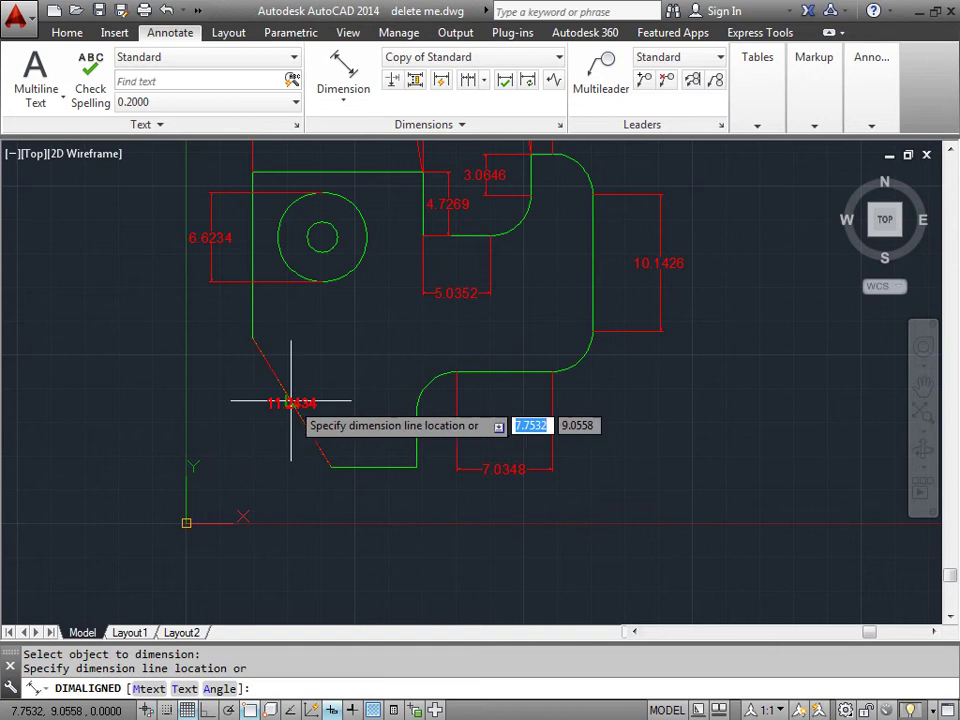
left_click(240, 433)
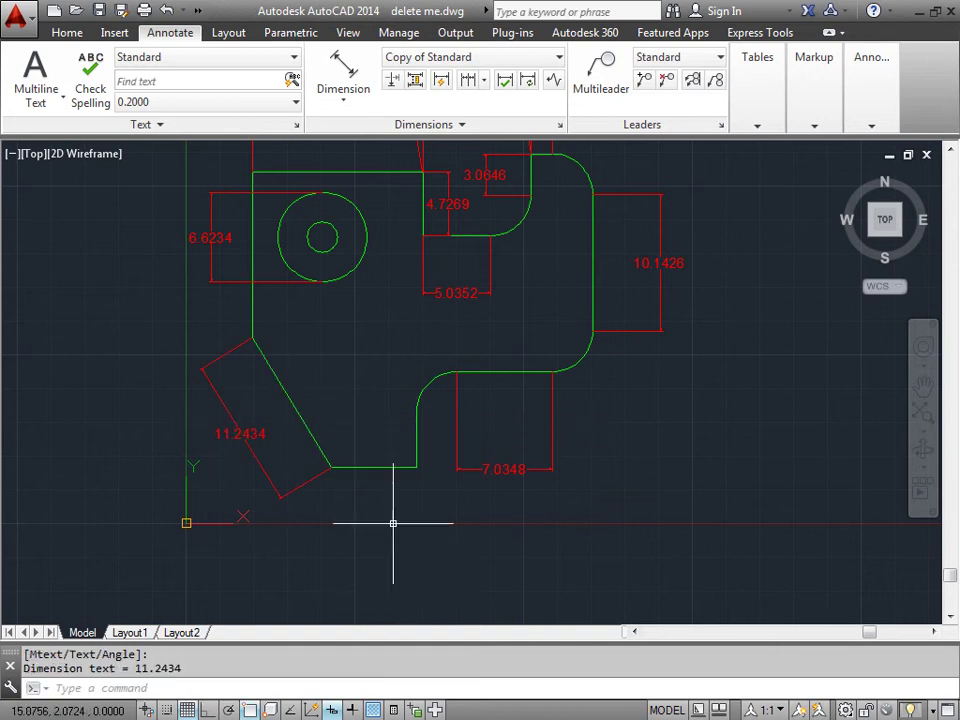
mouse_move(536, 338)
middle_mouse_down()
mouse_move(514, 401)
mouse_move(474, 465)
middle_mouse_up()
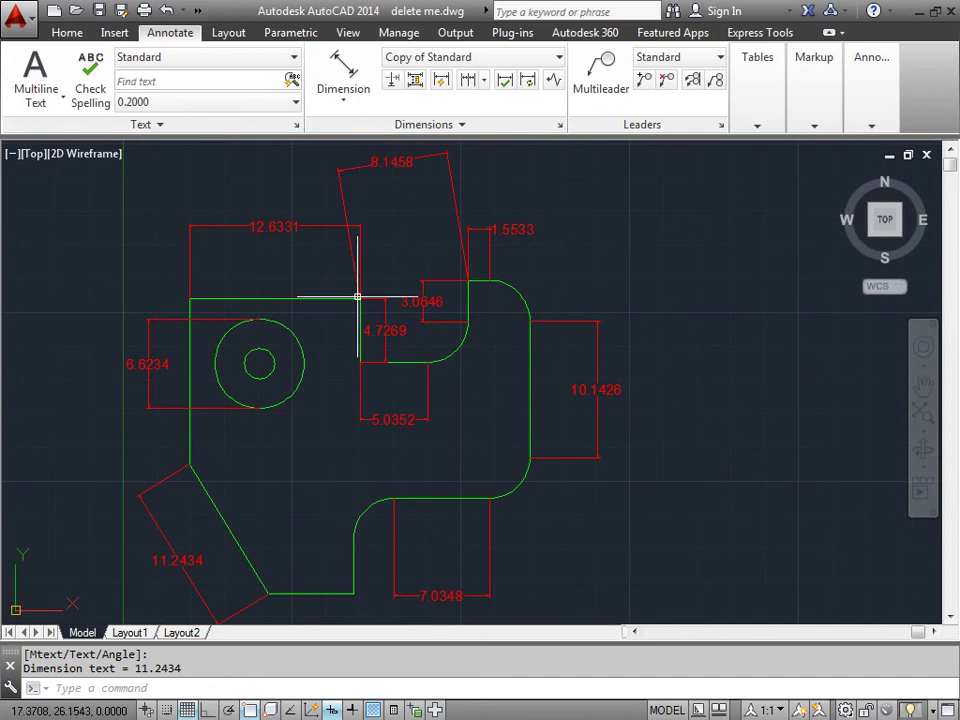
mouse_move(468, 286)
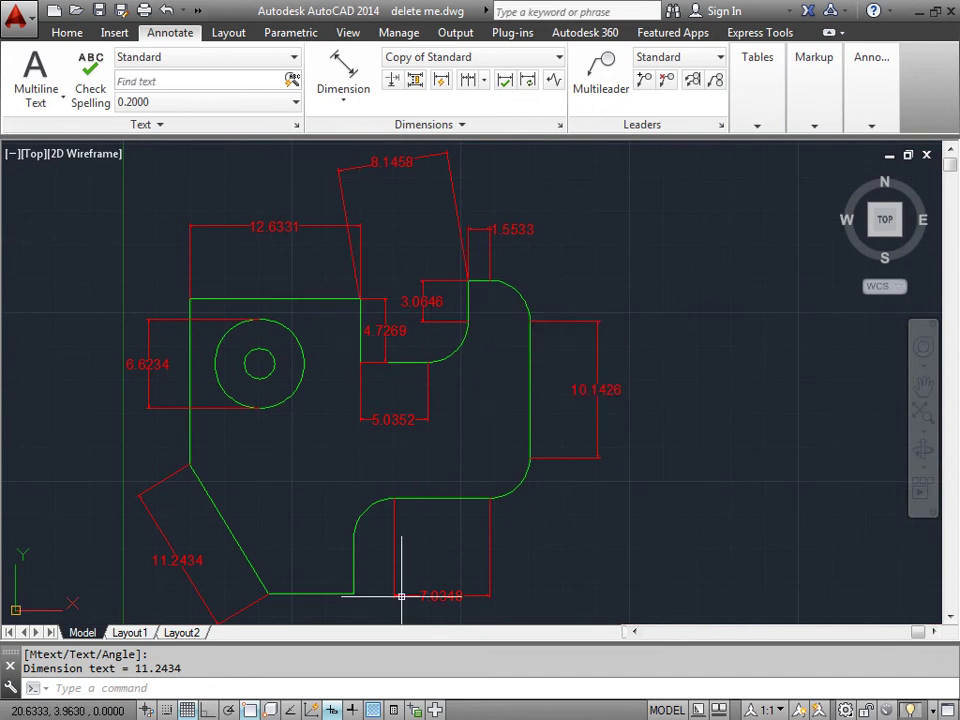
Add an aligned dimension to the part's lower-right rounded corner by selecting the arc, placing it diagonally outside the part
key("Return")
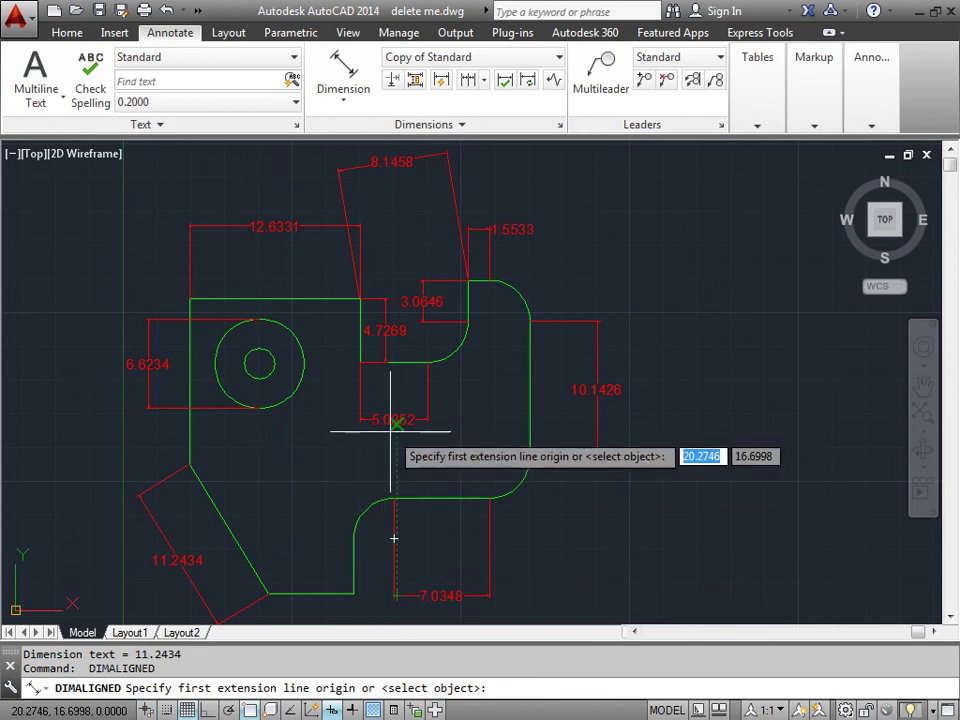
key("Return")
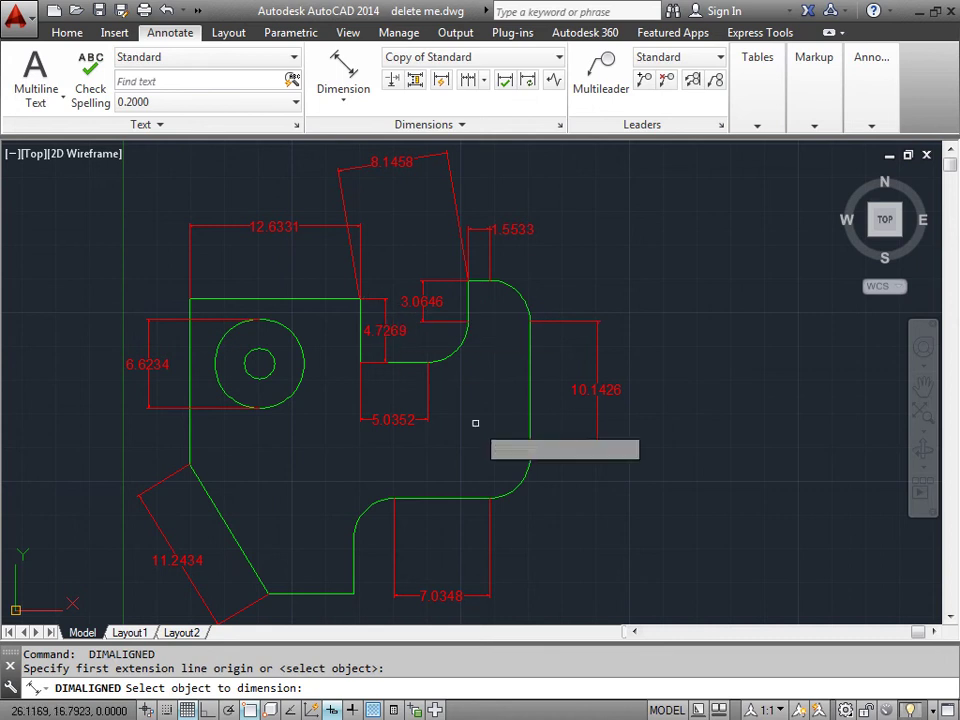
middle_click_drag(480, 429, 462, 331)
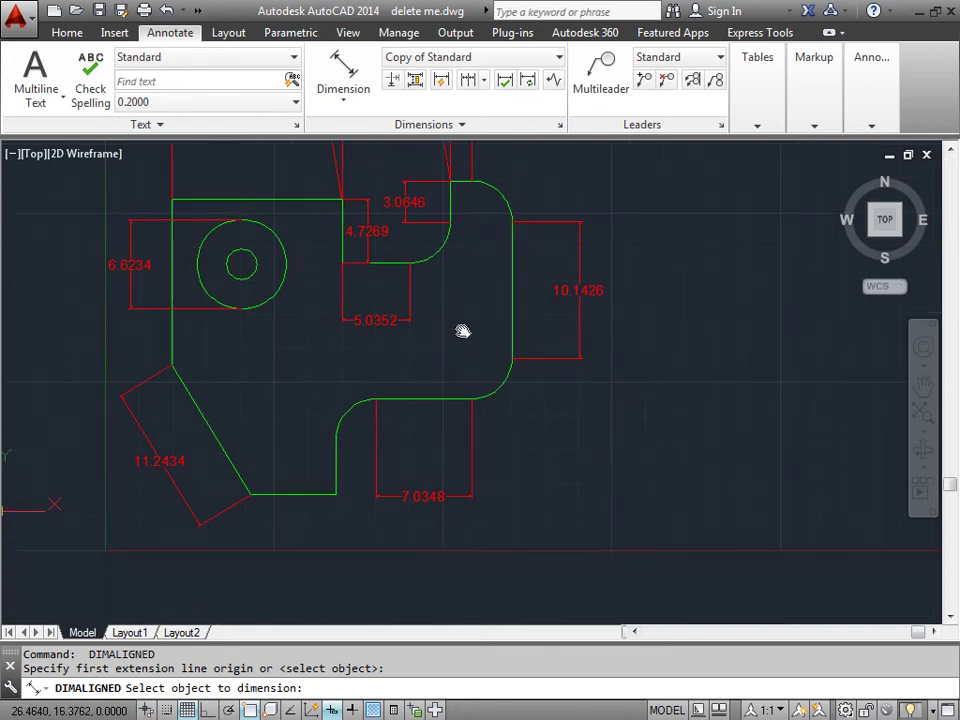
left_click(497, 386)
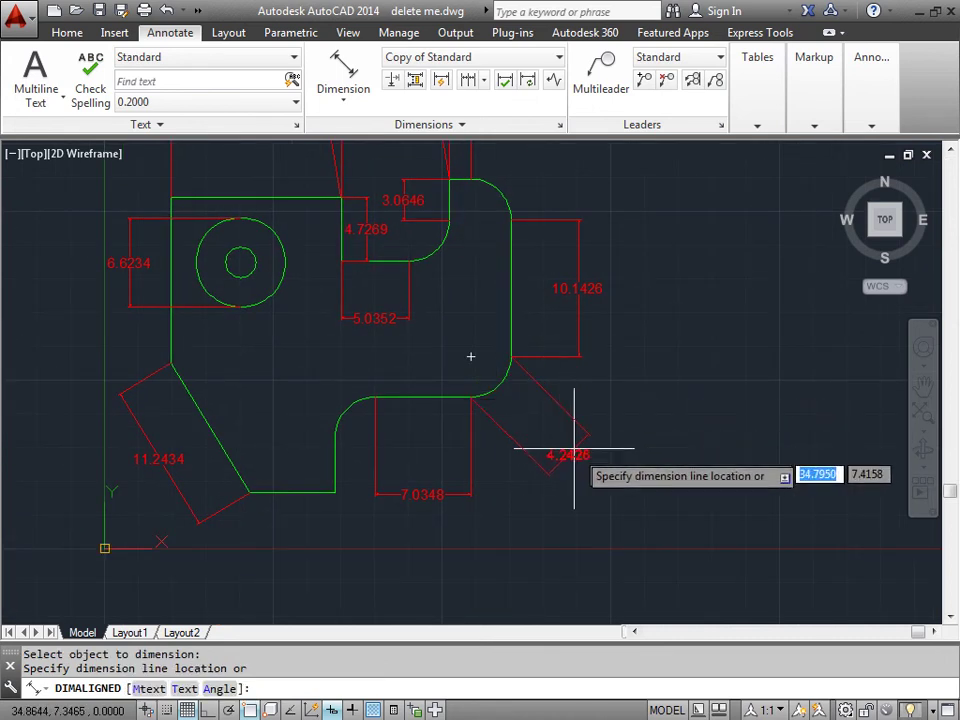
left_click(616, 478)
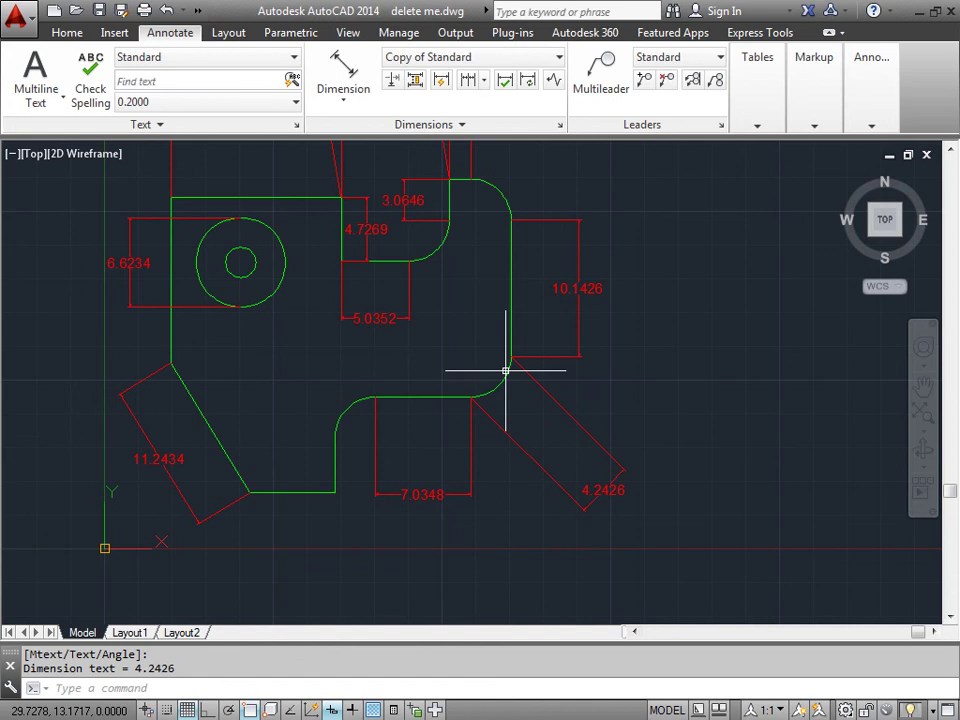
middle_click_drag(296, 296, 313, 349)
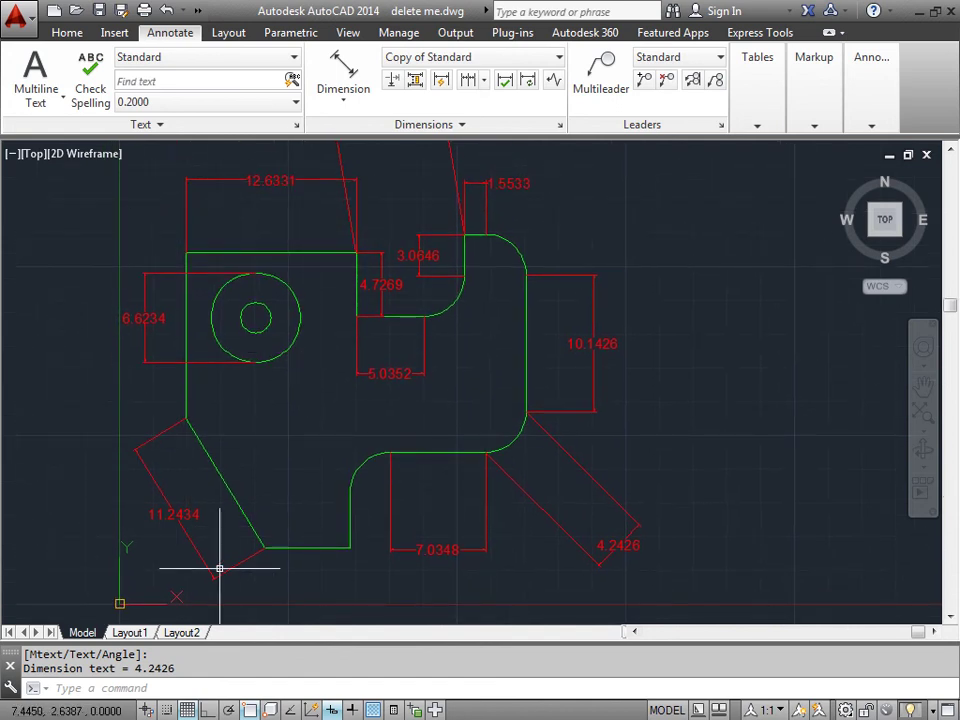
middle_click_drag(293, 494, 369, 457)
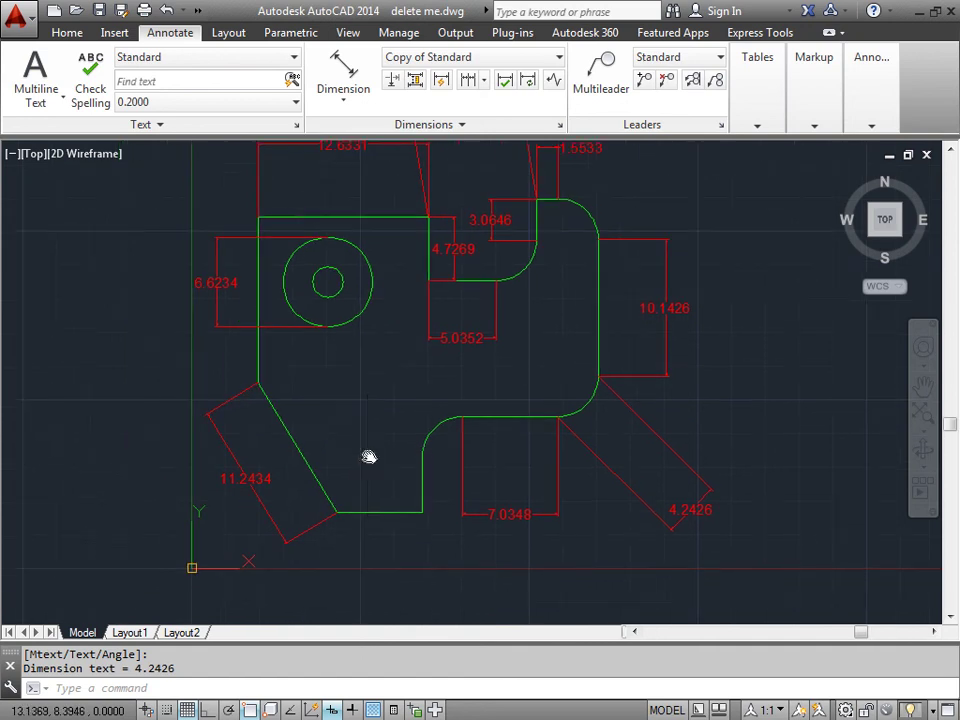